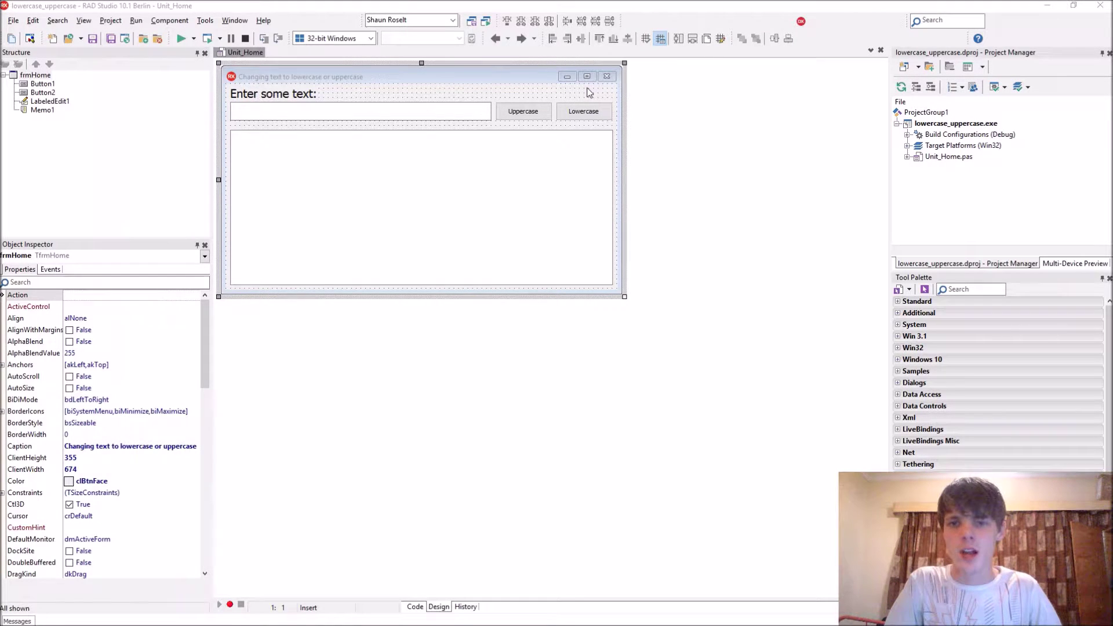
Open the Uppercase button's click handler and comment out the ANSIUppercase line.
click(589, 91)
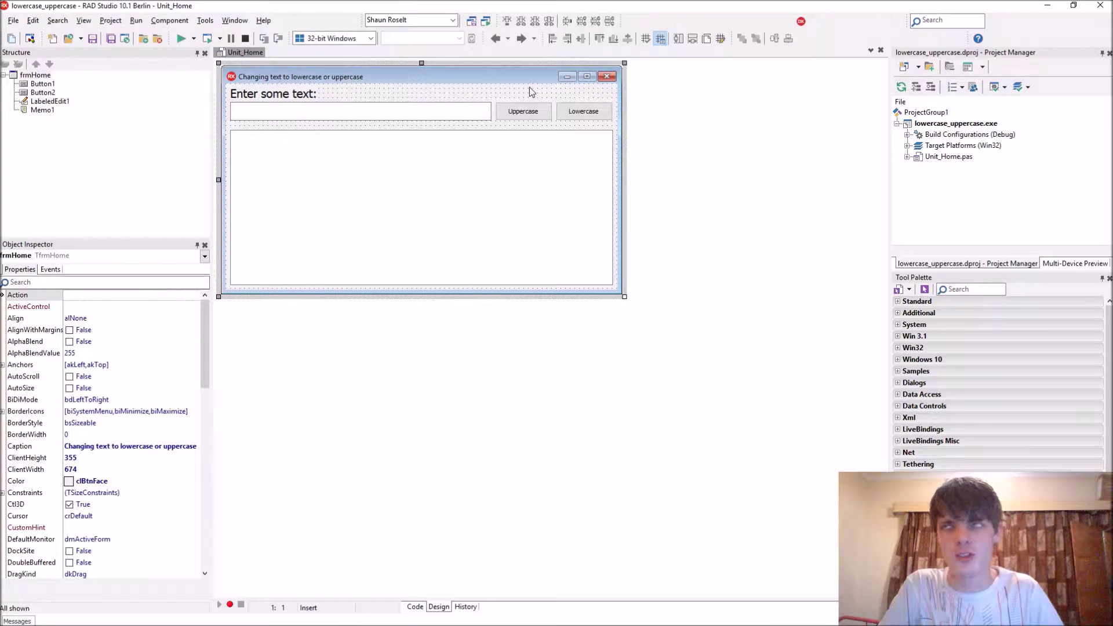
drag(592, 90, 503, 96)
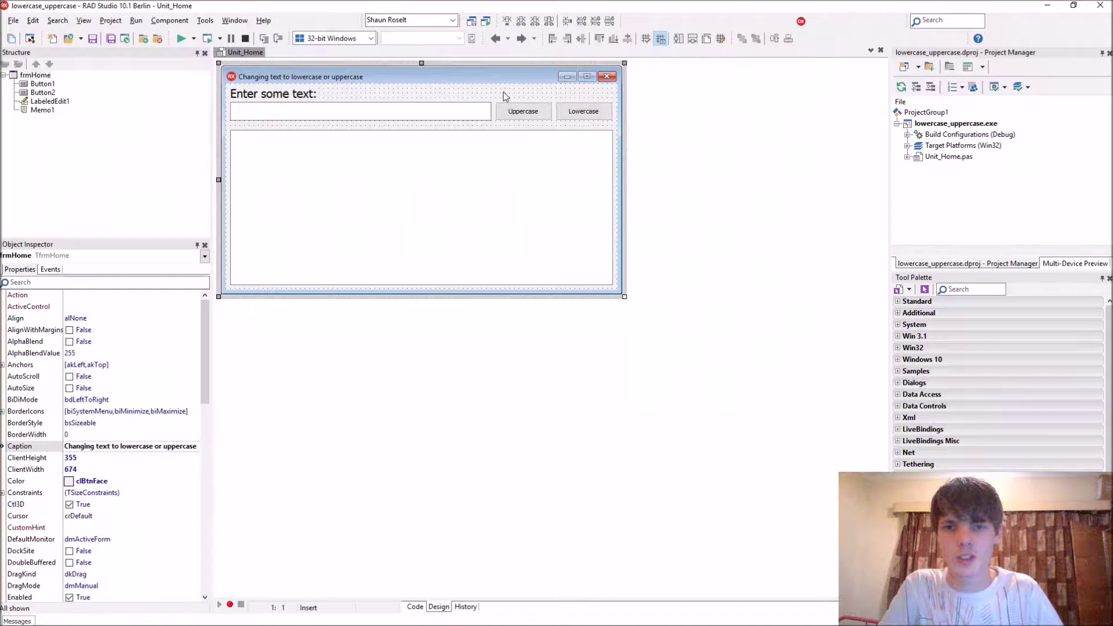
double_click(539, 113)
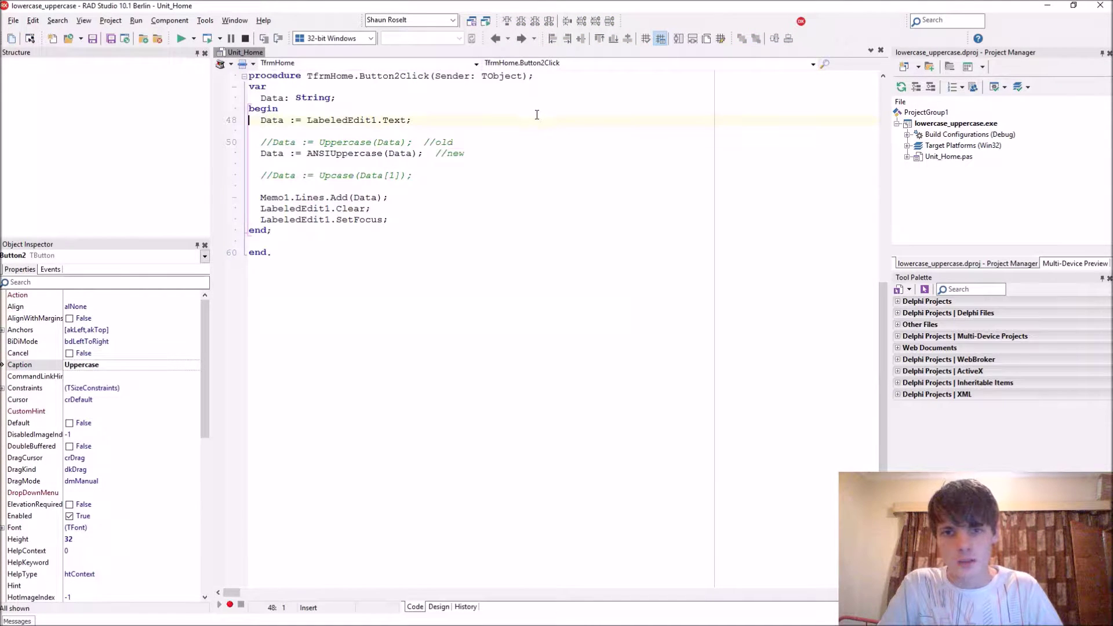
double_click(360, 144)
double_click(354, 153)
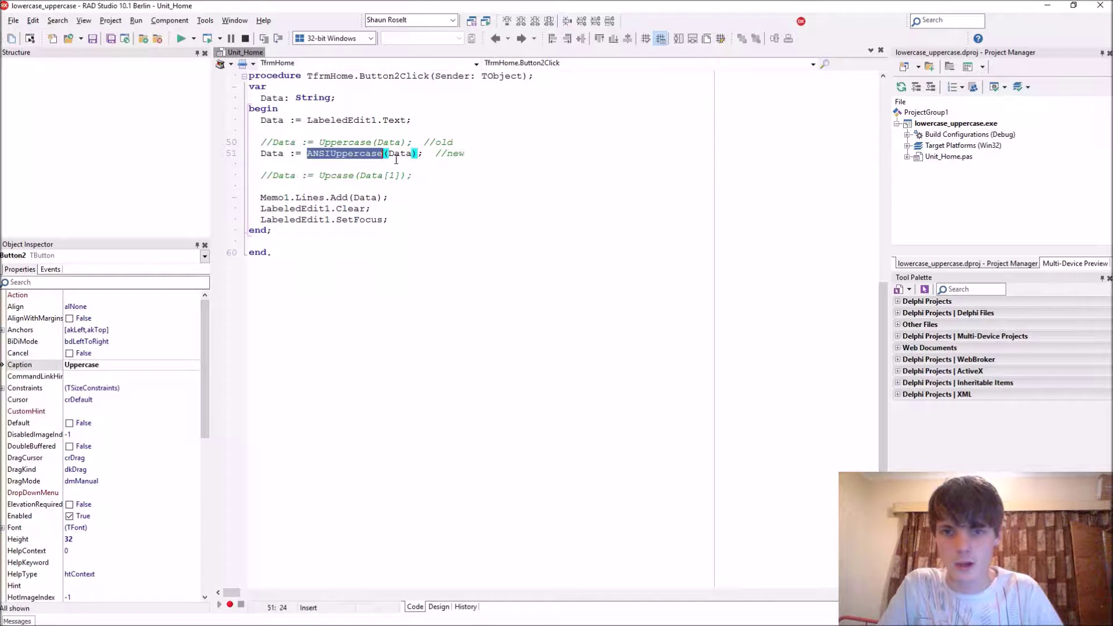
key(ctrl+slash)
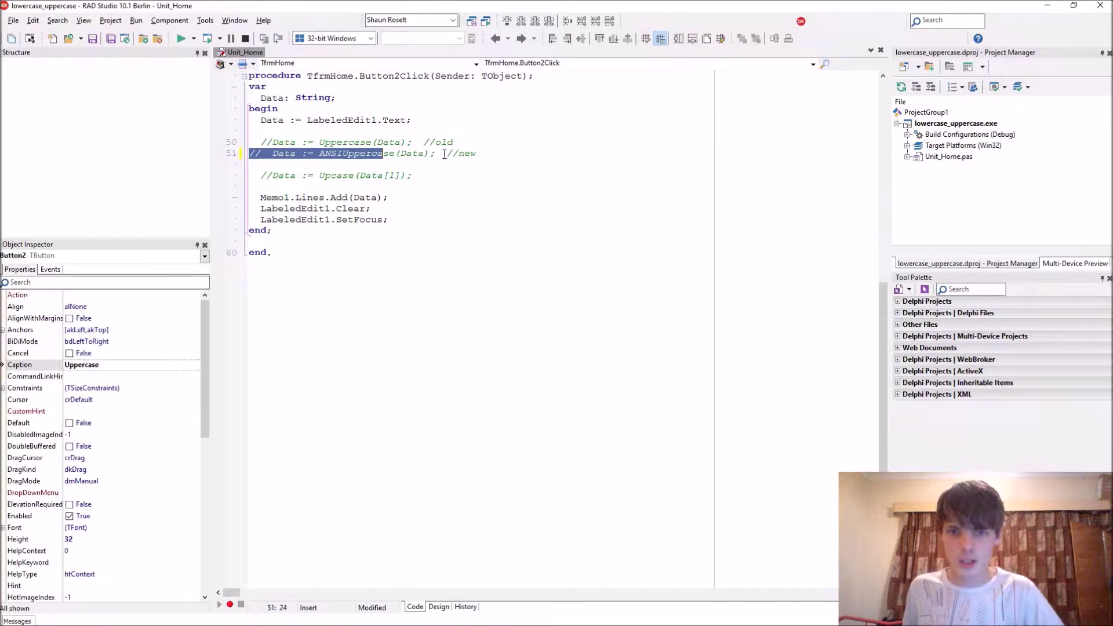
click(475, 153)
text(C)
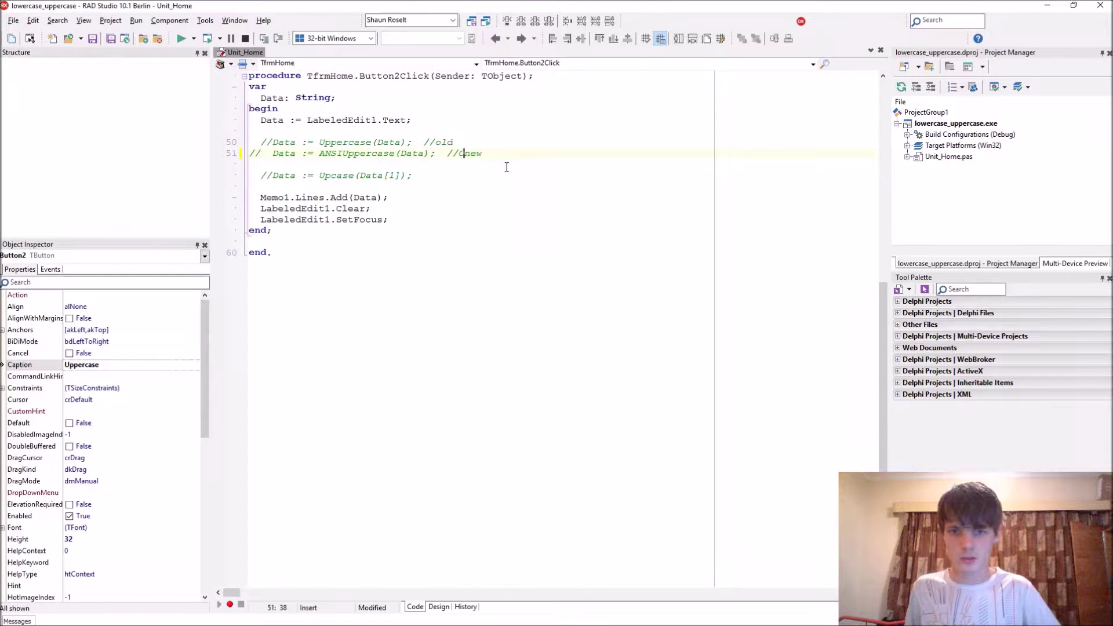
text(old)
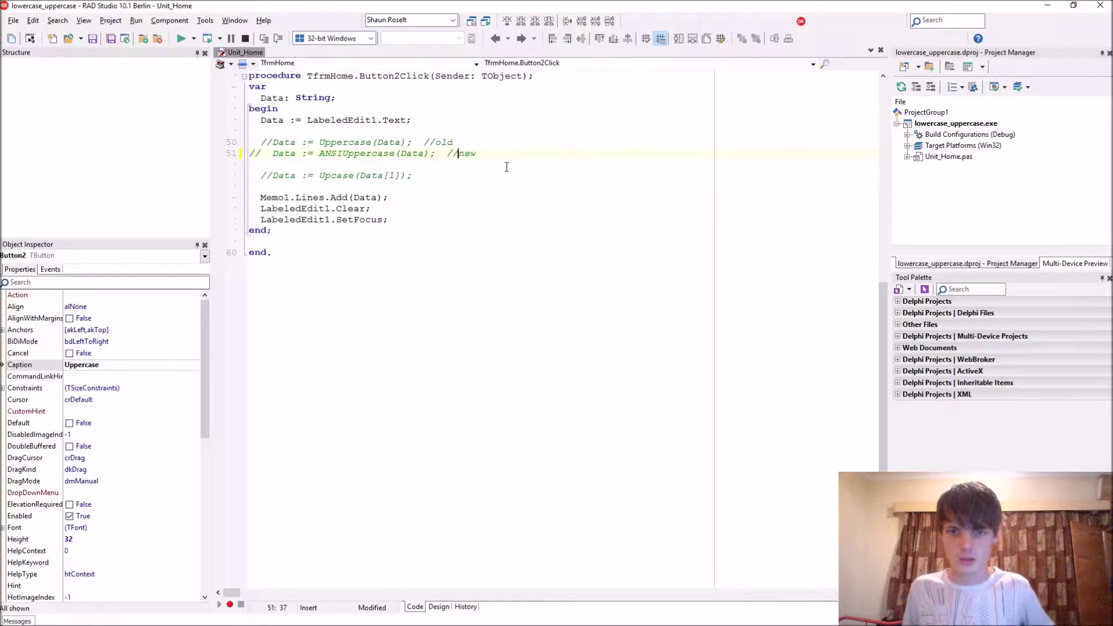
text(old)
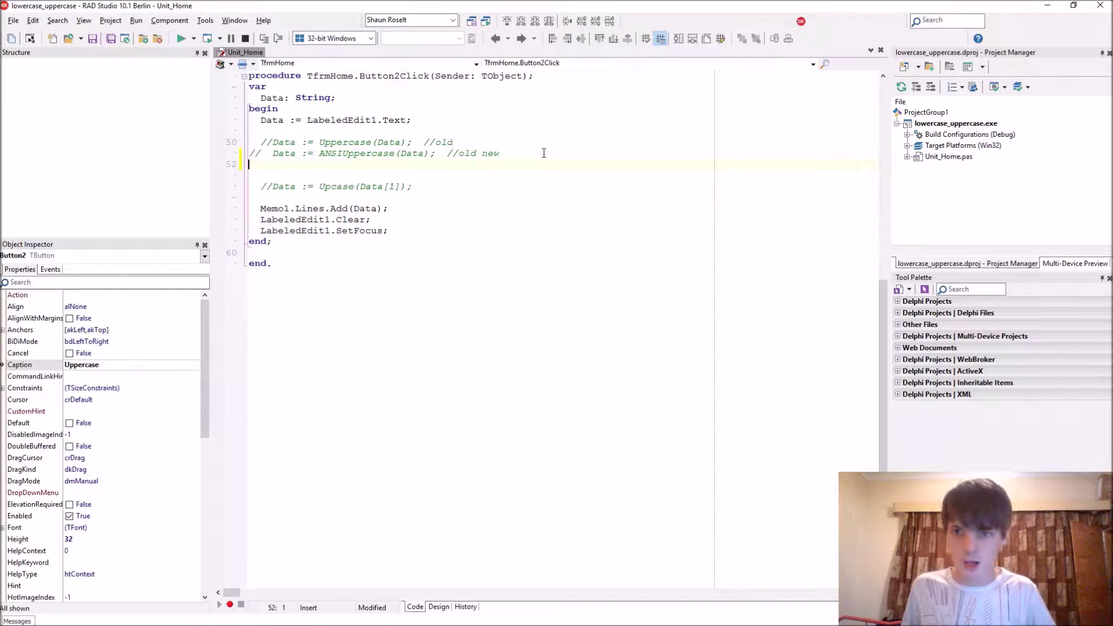
Add a new line 'Data := Data.ToUpper;' below it using code completion.
key(Return)
text(Data ;=)
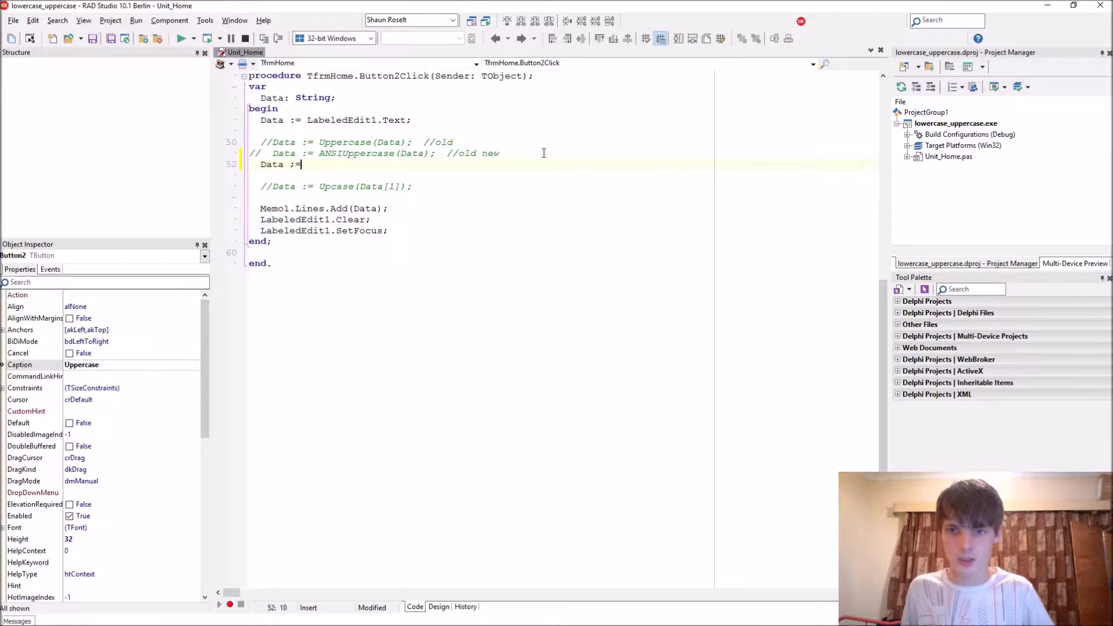
key(BackSpace)
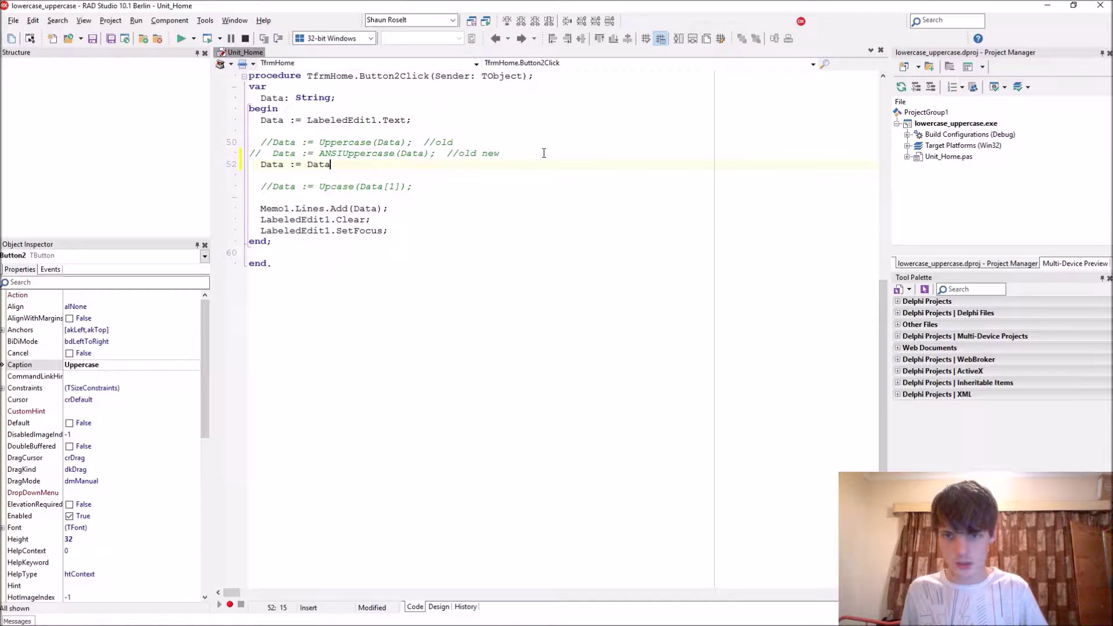
text(to)
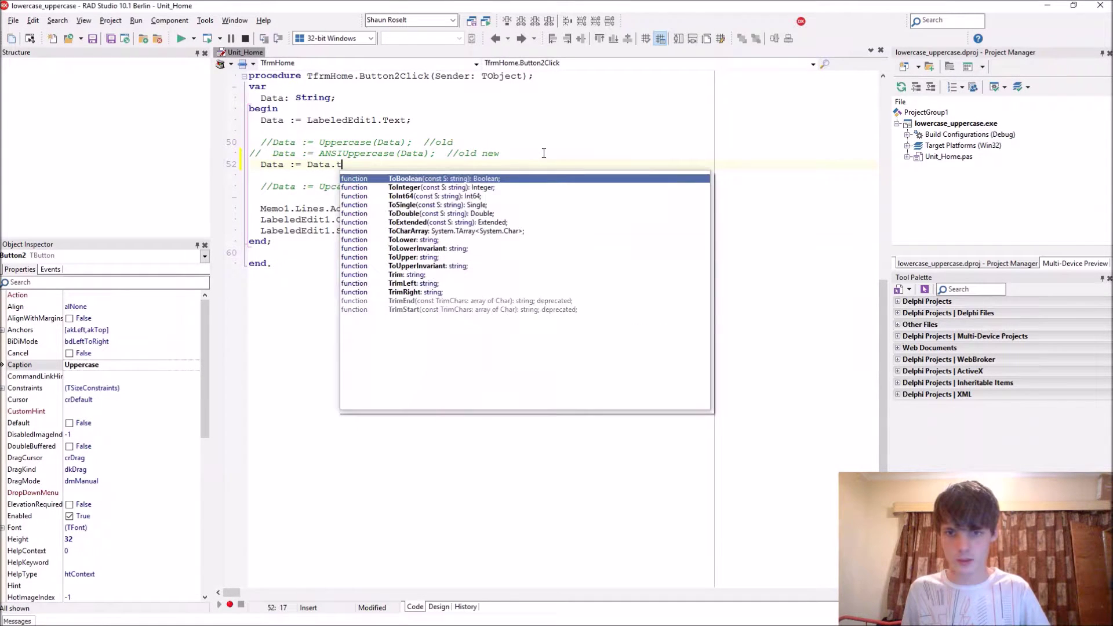
key(Down)
key(Down)
key(Down)
key(Down)
key(Down)
key(Down)
key(Down)
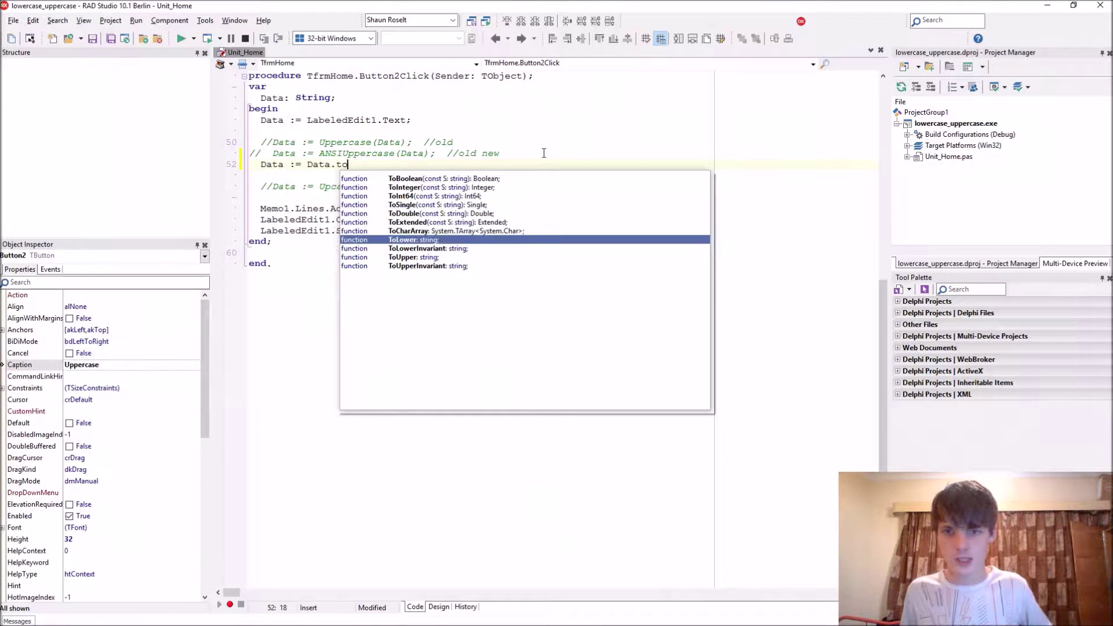
key(Down)
key(Down)
key(Return)
text(;)
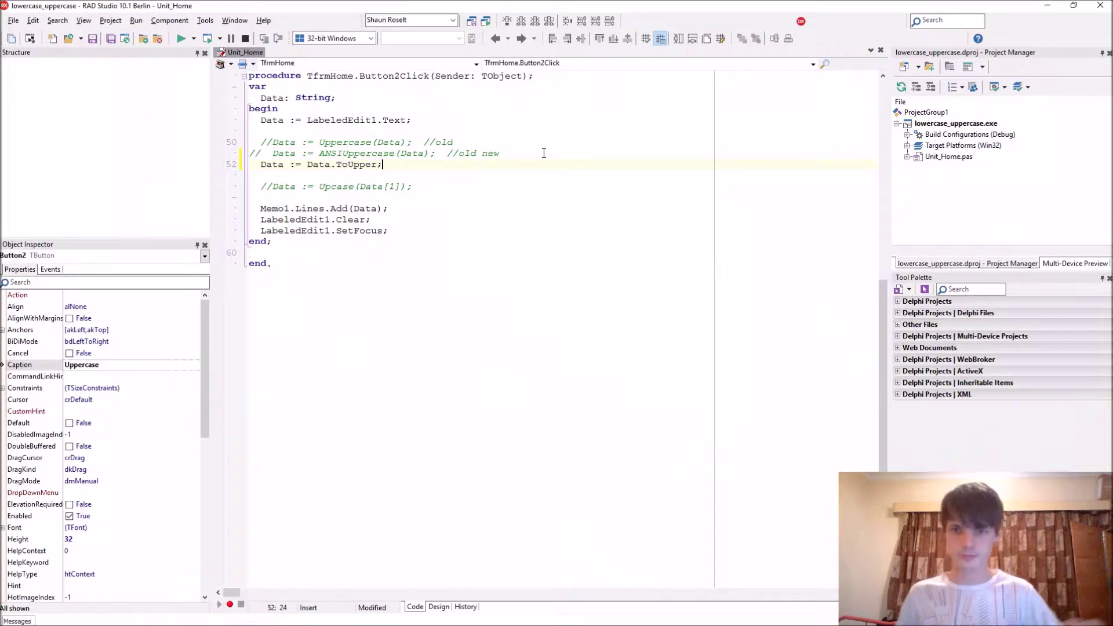
Check the new ToUpper line against the commented ANSIUppercase call.
double_click(350, 142)
double_click(357, 154)
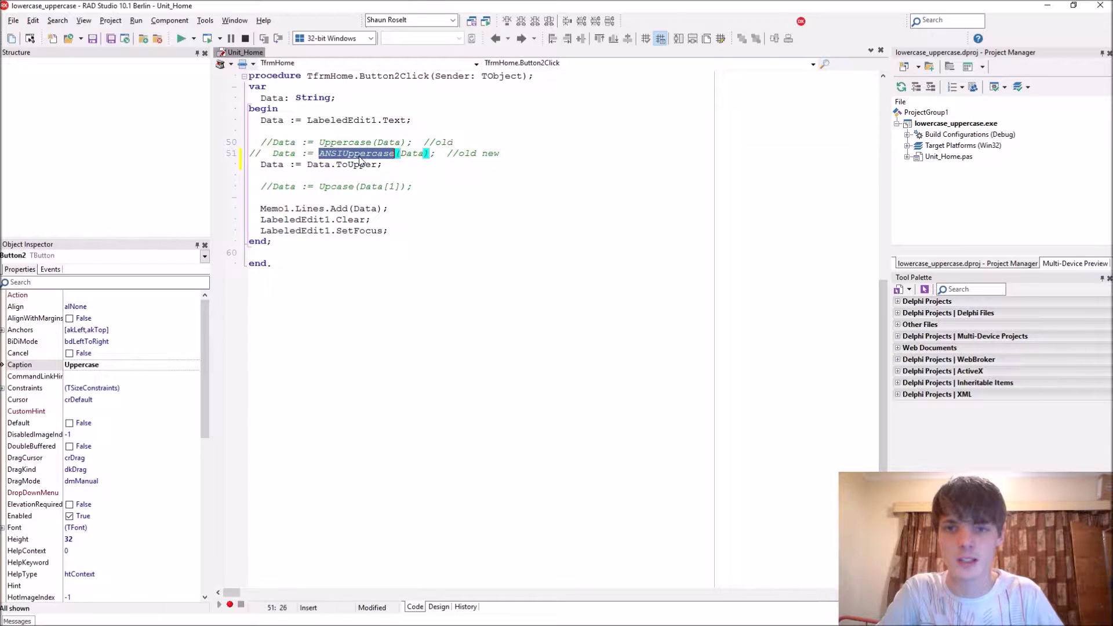
click(386, 173)
drag(381, 164, 326, 164)
double_click(319, 165)
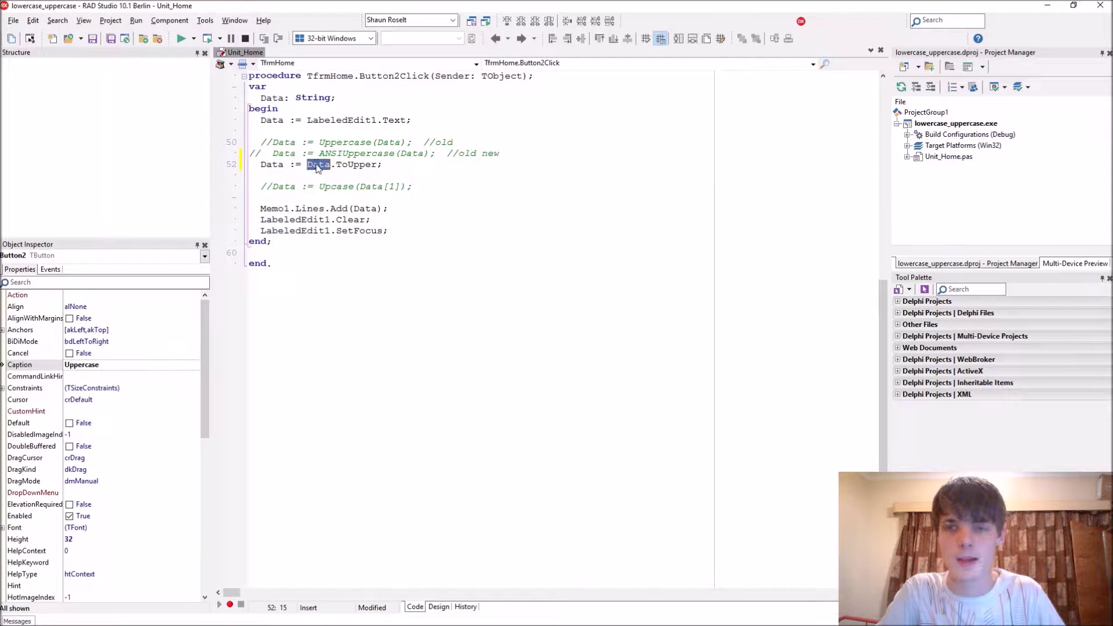
click(326, 164)
double_click(350, 165)
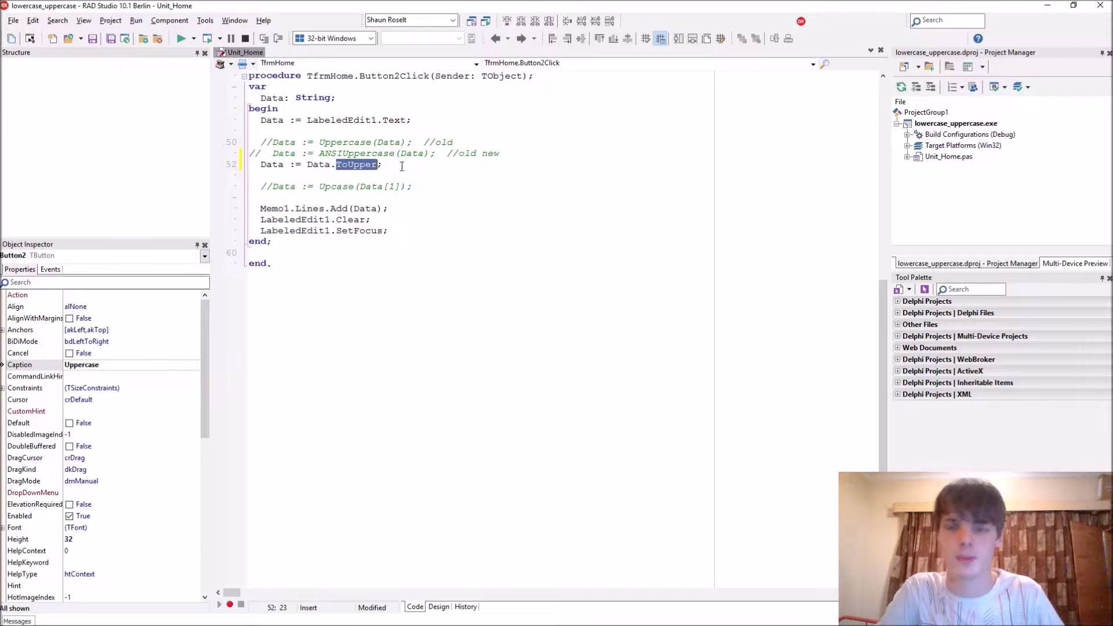
drag(401, 165, 220, 163)
click(401, 163)
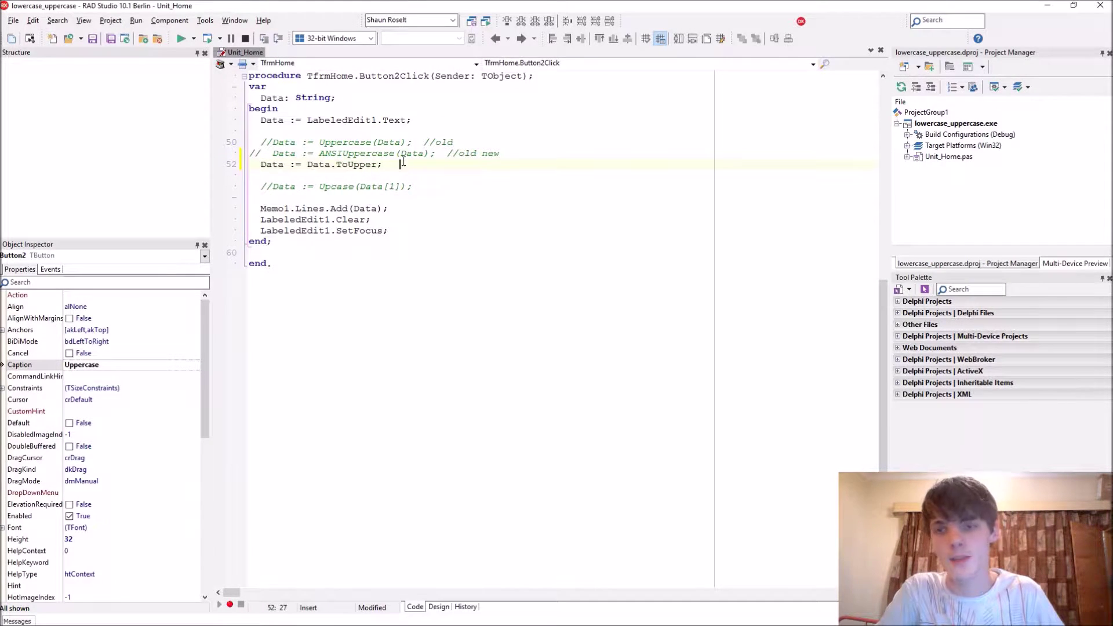
drag(401, 163, 219, 164)
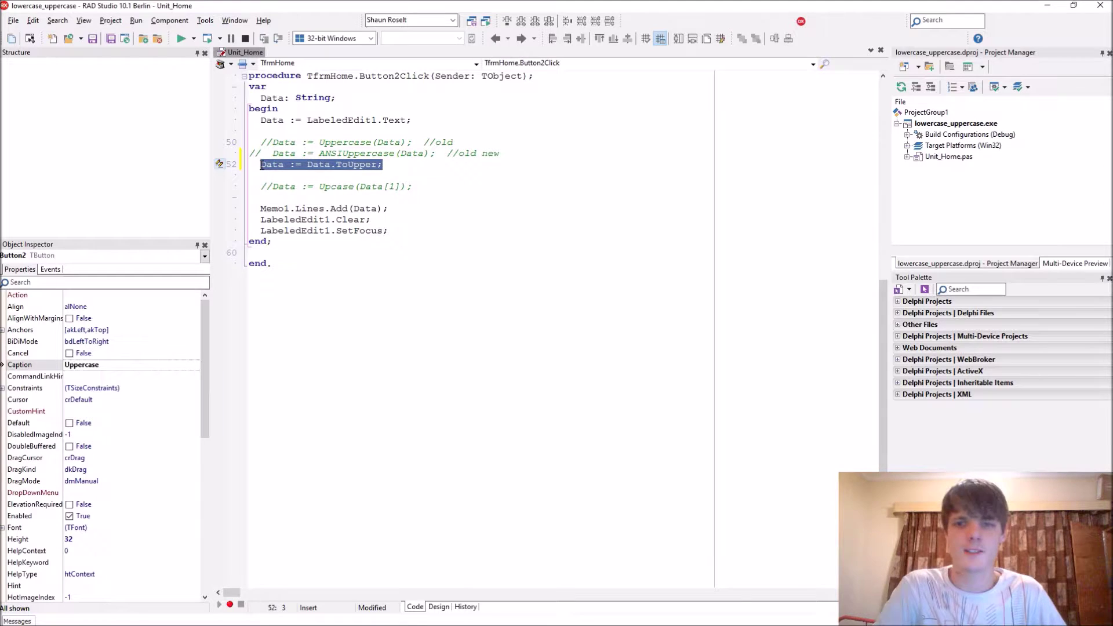
click(534, 174)
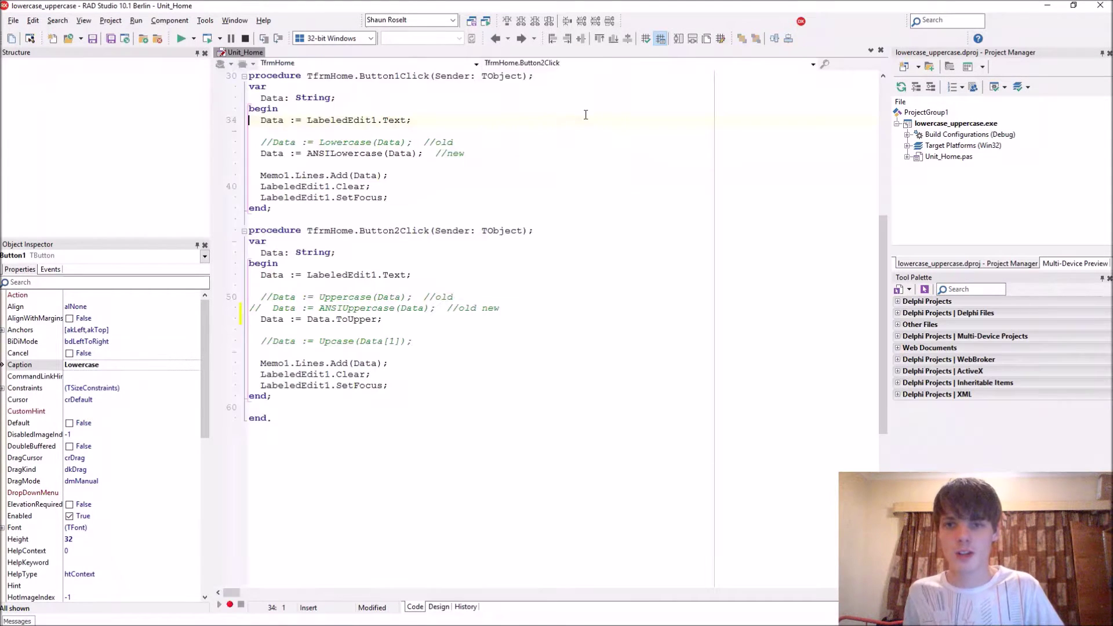
Comment out the ANSILowercase line in Button1Click and start a new line below it.
click(417, 153)
key(ctrl+slash)
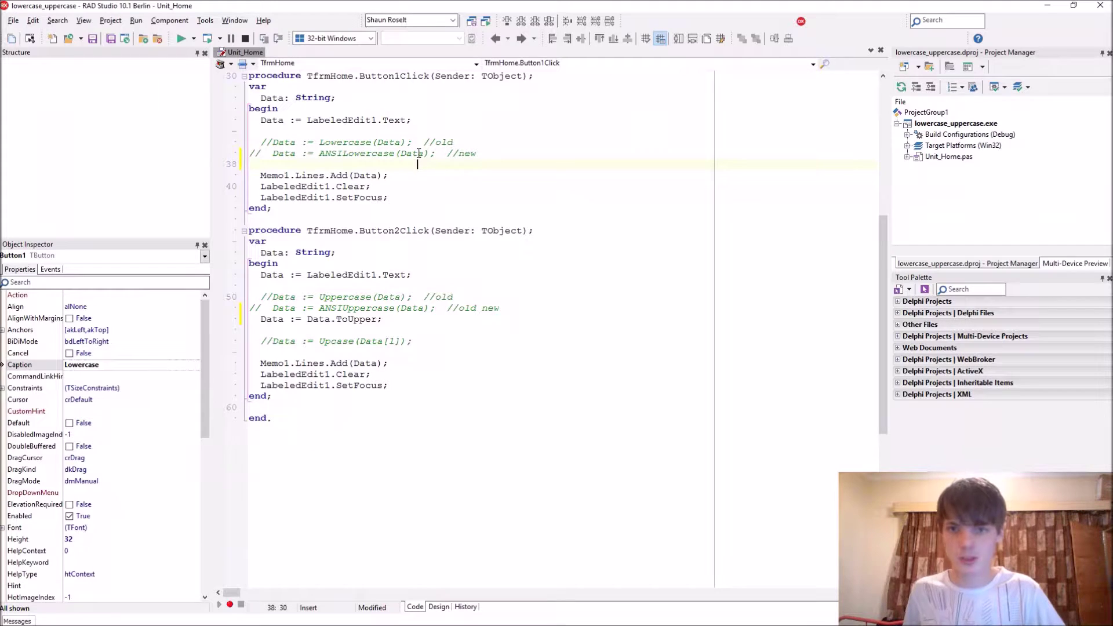
click(458, 153)
text(ol)
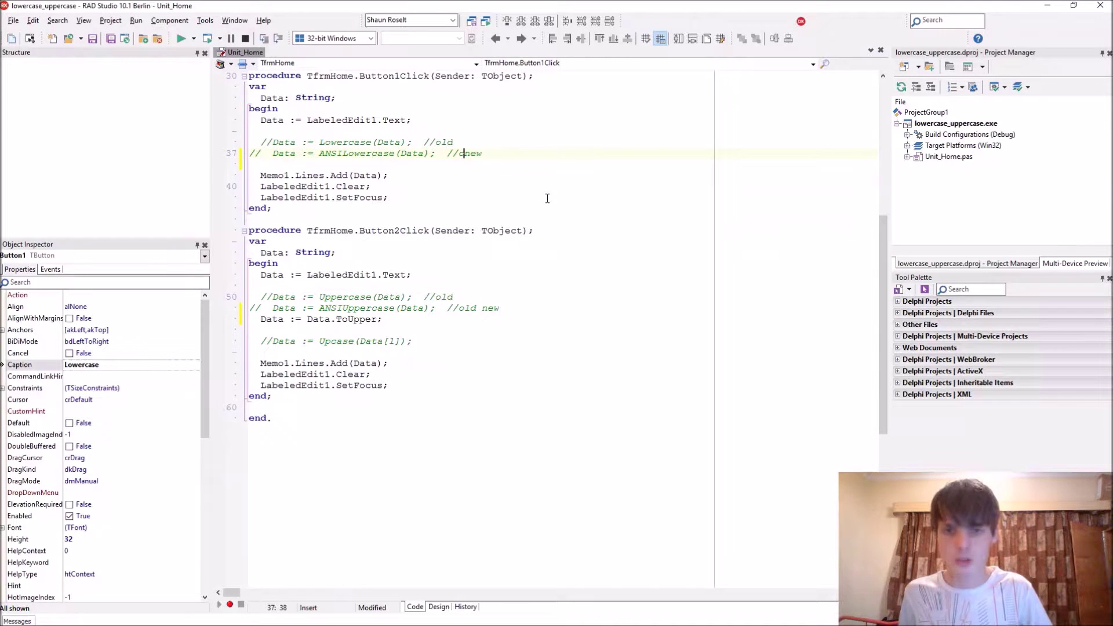
text(d)
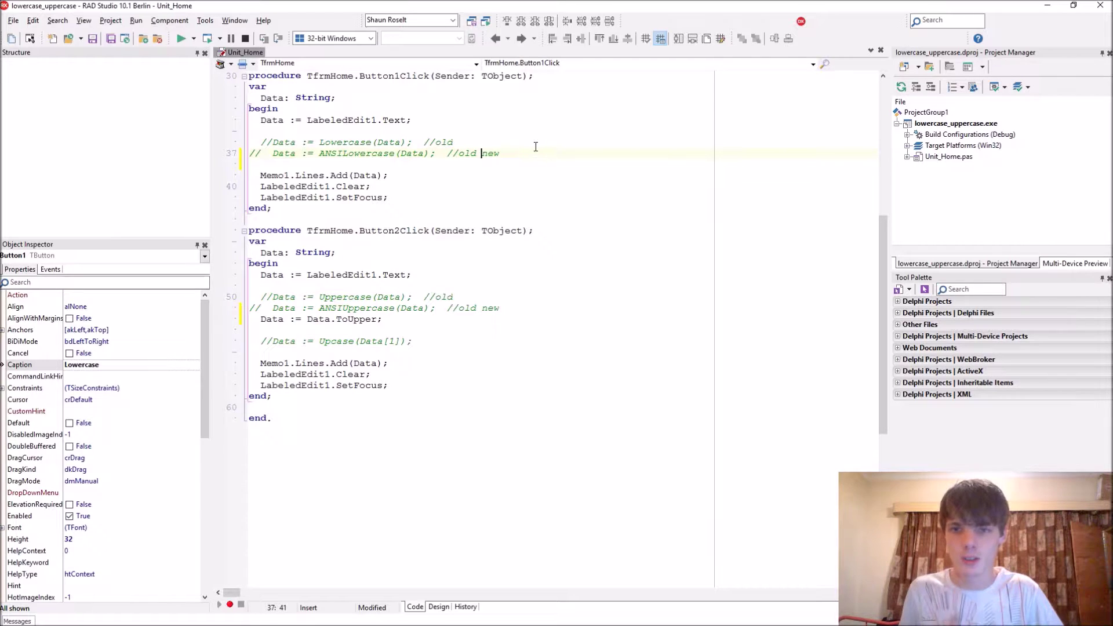
click(546, 153)
key(Return)
text(Data)
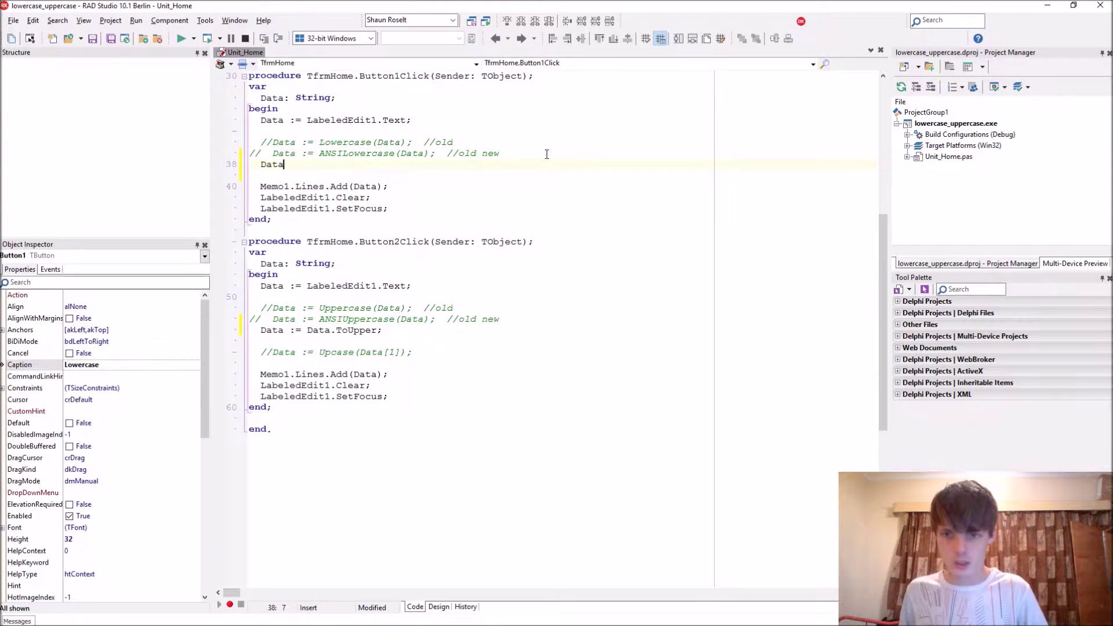
text( := Dat)
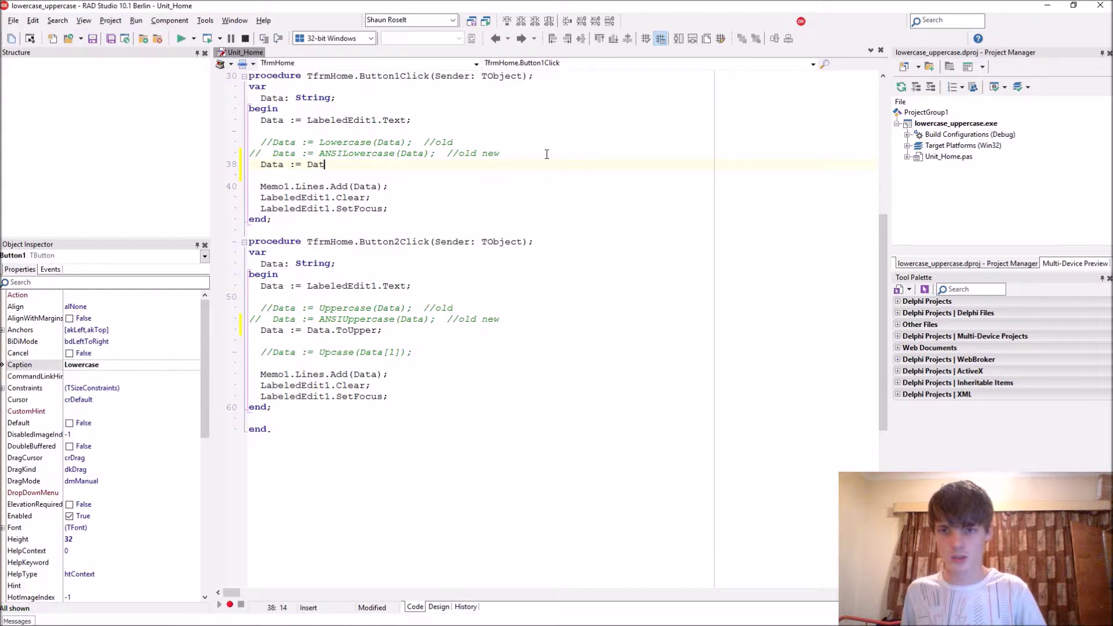
text(To)
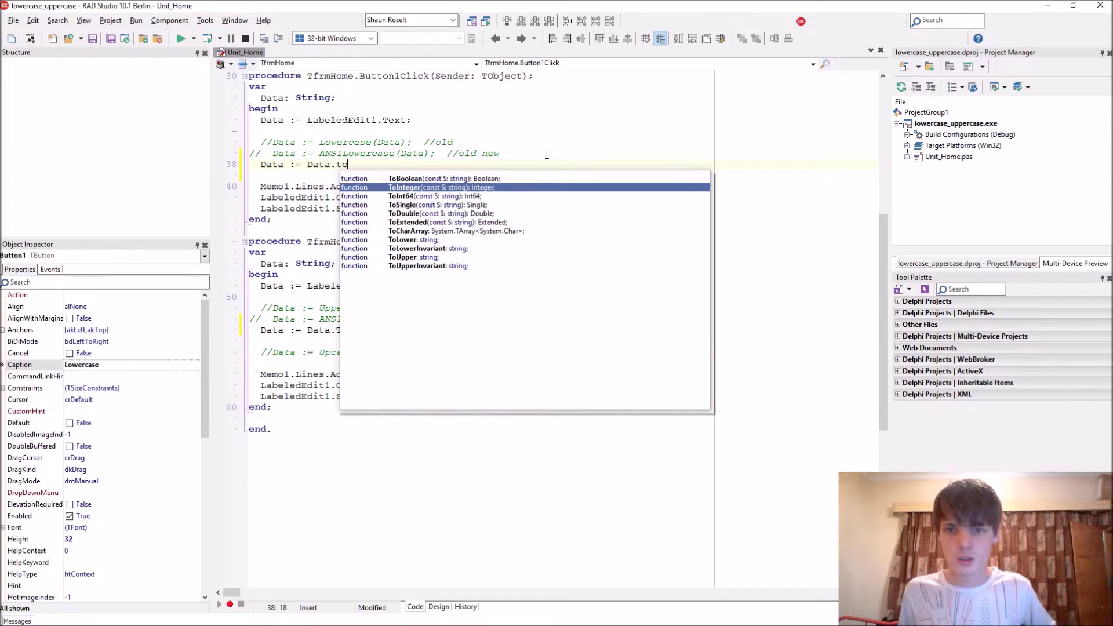
Enter 'Data := Data.ToLower;', replacing a wrong ToInteger completion, and compile with Ctrl+F9.
key(Return)
key(BackSpace)
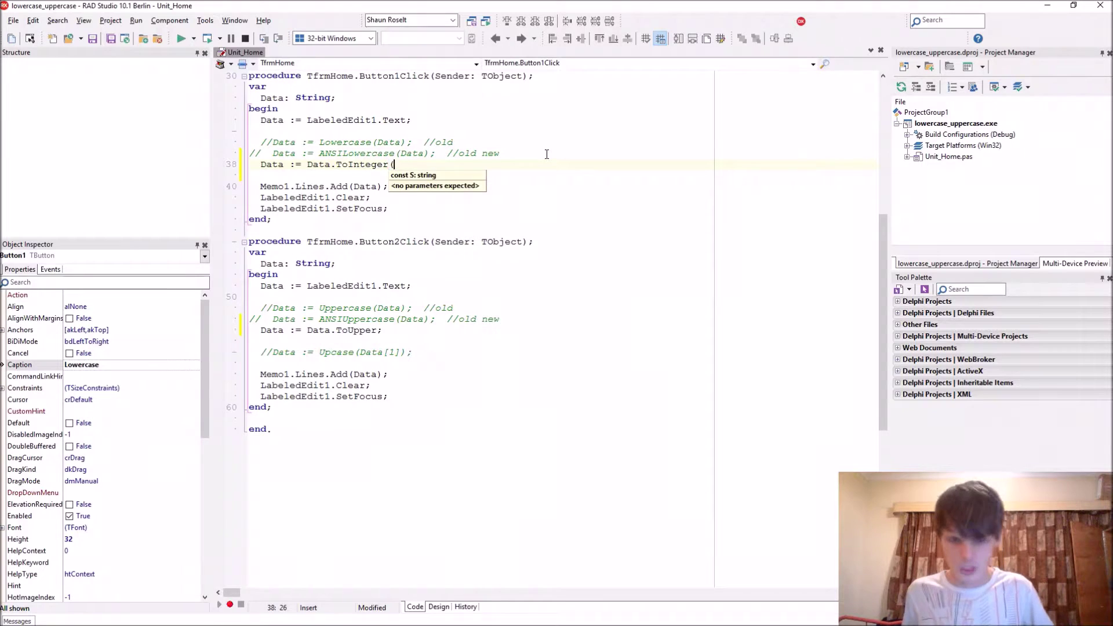
key(BackSpace)
key(BackSpace)
key(BackSpace)
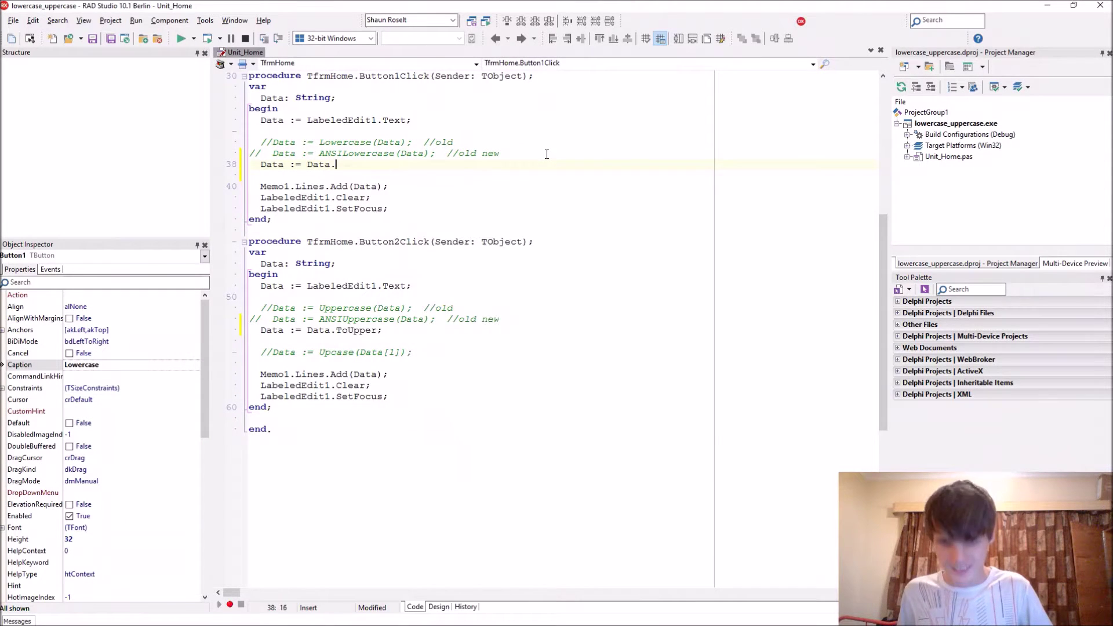
text(.tol)
key(Return)
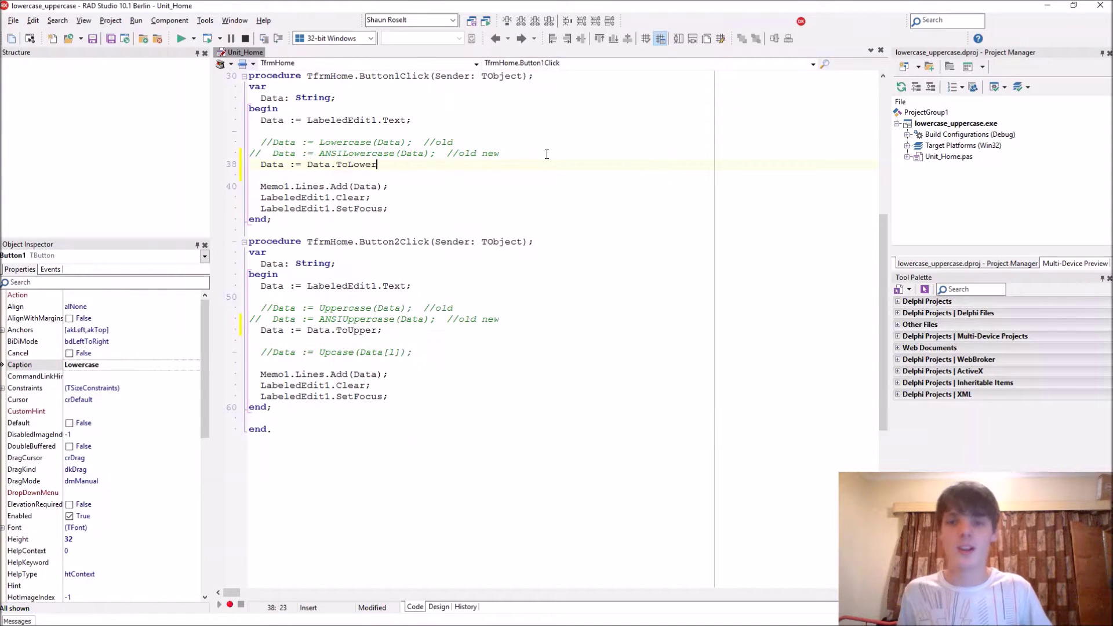
text(;)
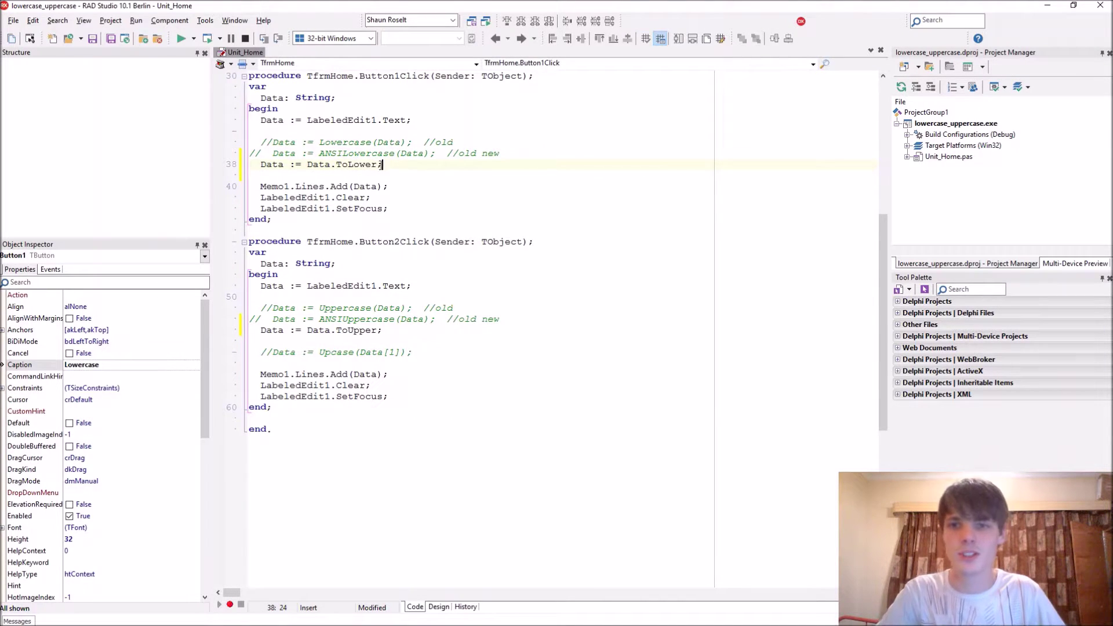
drag(383, 164, 295, 164)
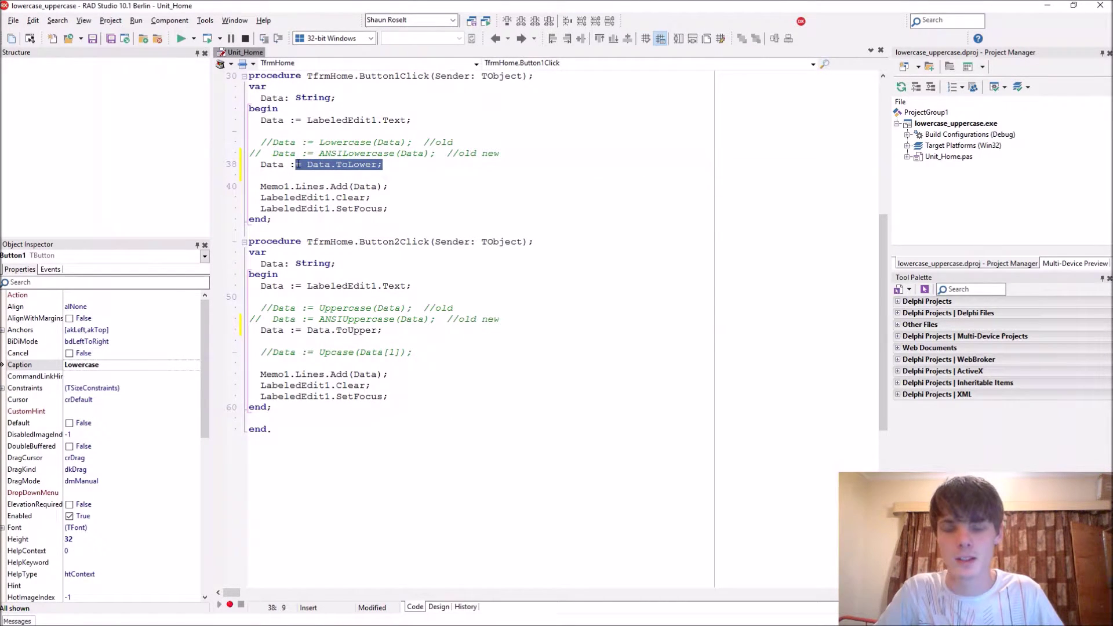
key(ctrl+F9)
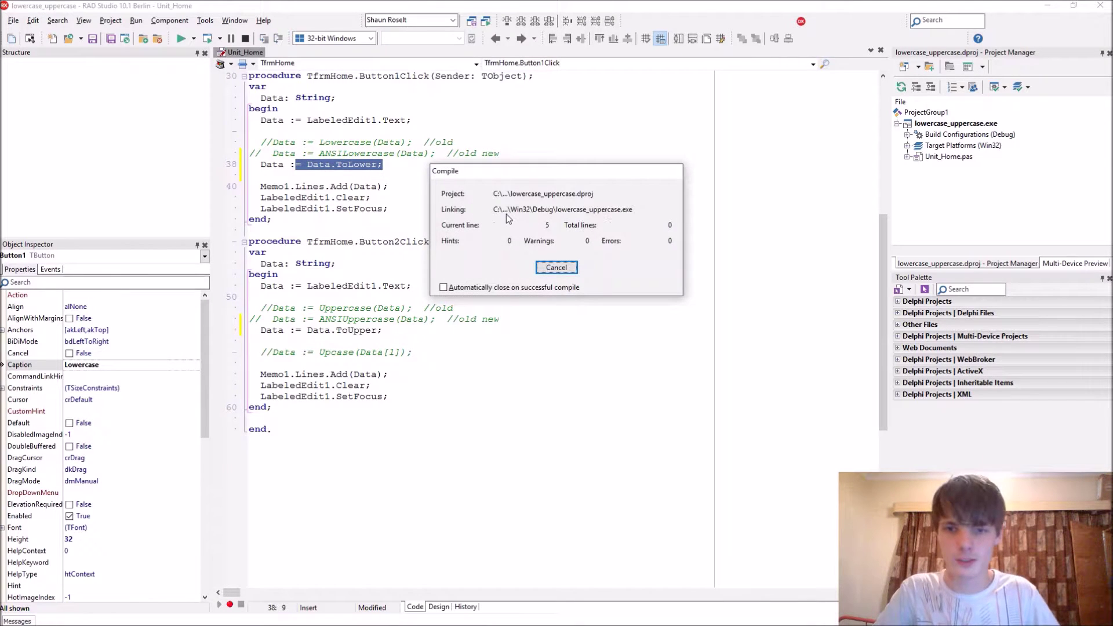
Run the app and convert typed text with the Uppercase and Lowercase buttons.
key(F9)
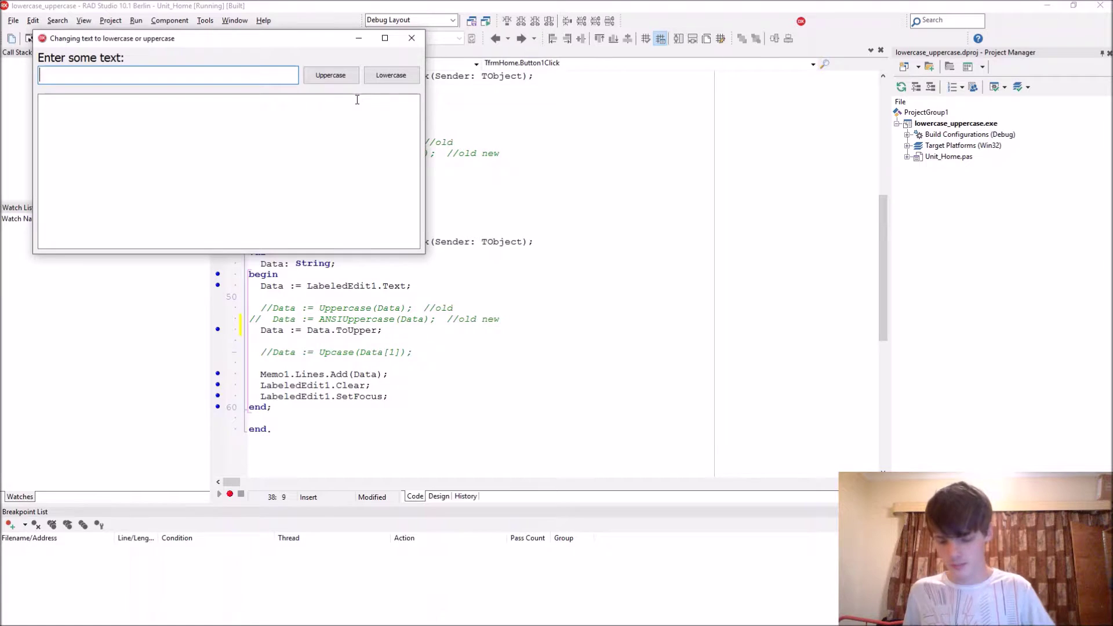
text(dfklshglhglahlag)
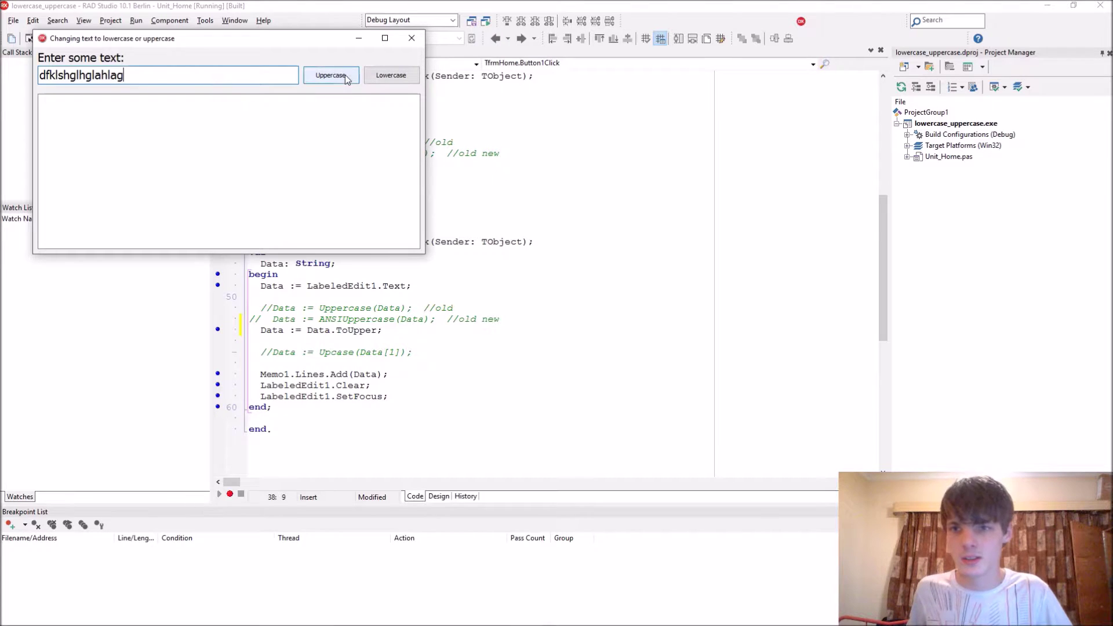
click(346, 79)
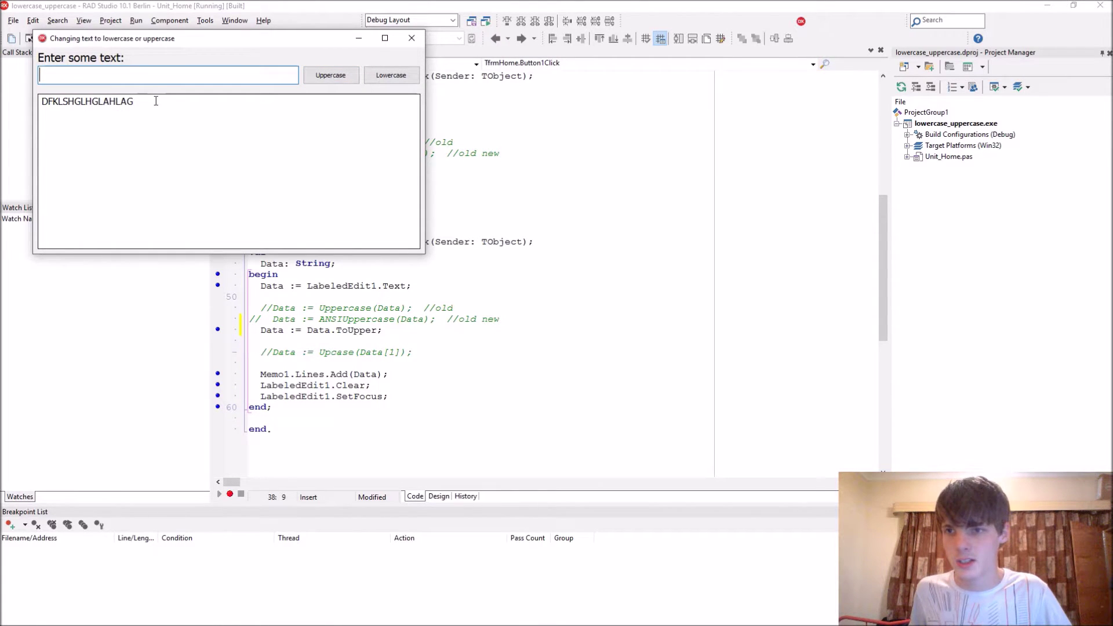
text(GWUDKOFH)
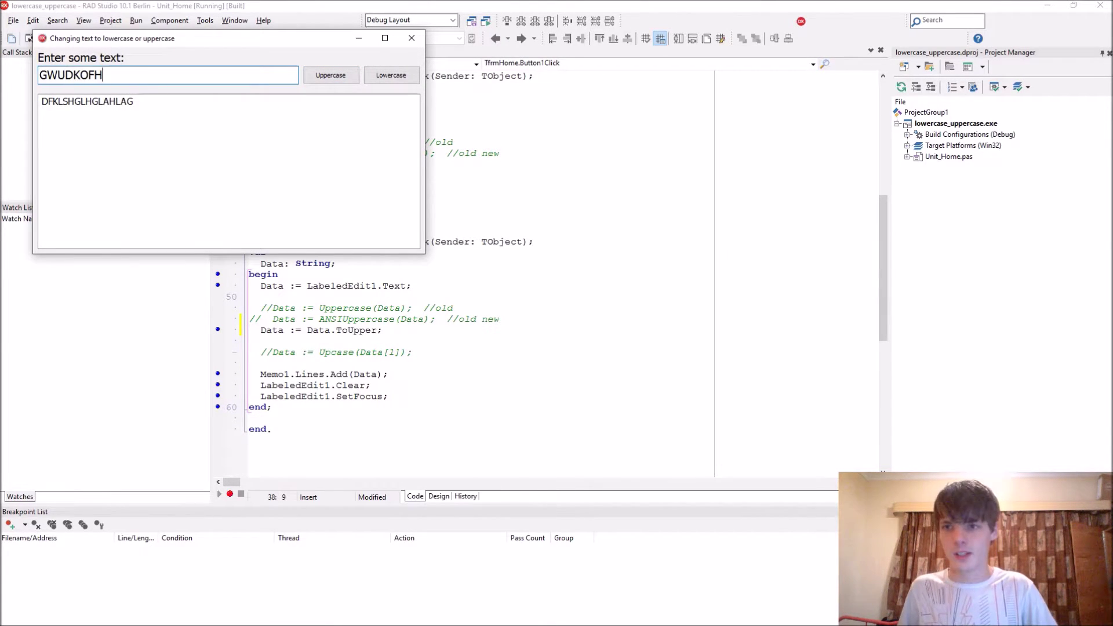
text(AGHGUOHG$UOGSUO)
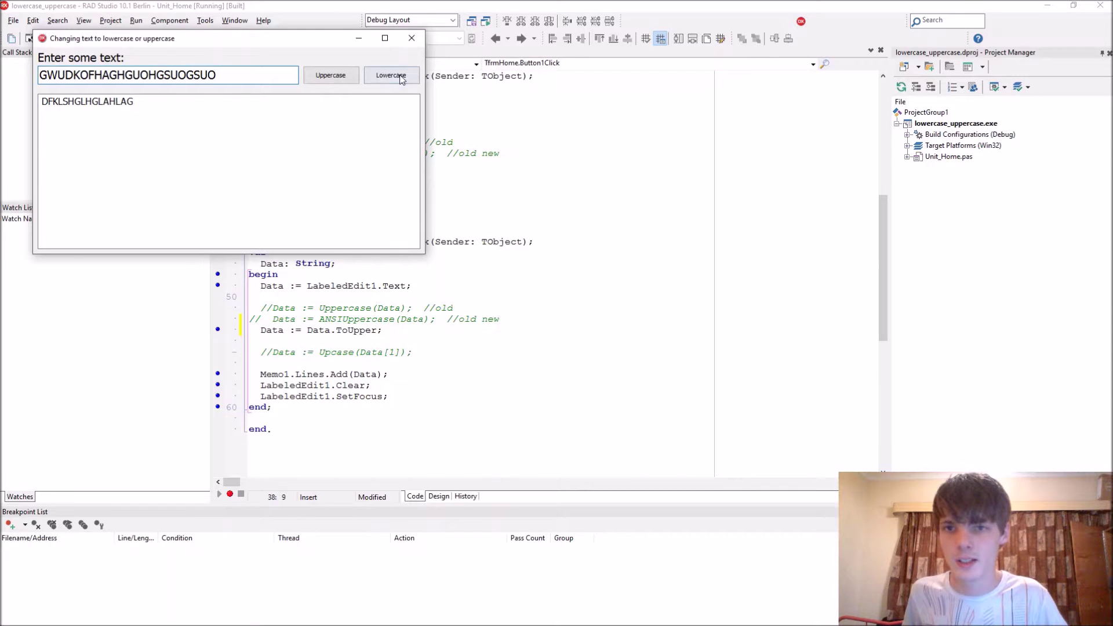
click(401, 79)
drag(194, 117, 45, 118)
click(53, 115)
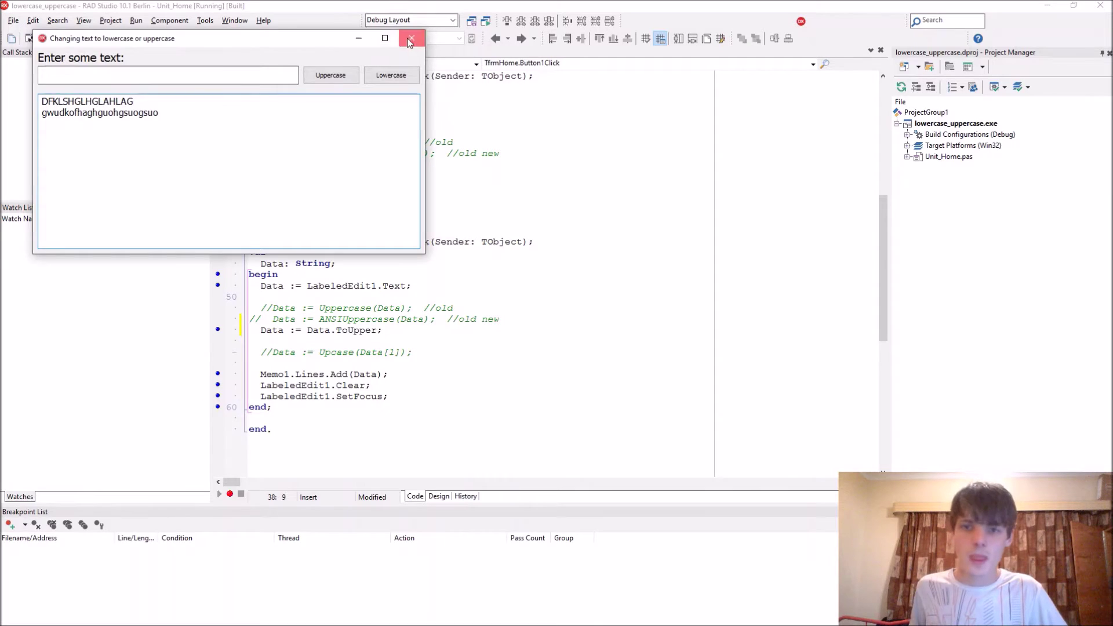
Close the running app and check the ToLower code on line 38.
click(407, 38)
drag(399, 186, 355, 199)
click(396, 199)
key(F12)
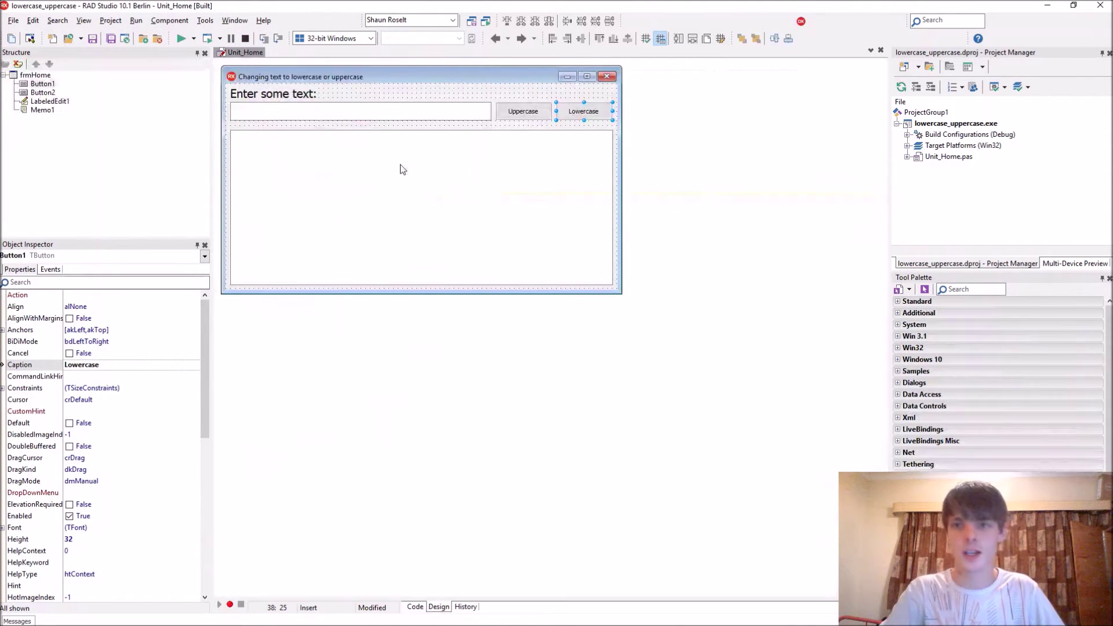
key(F12)
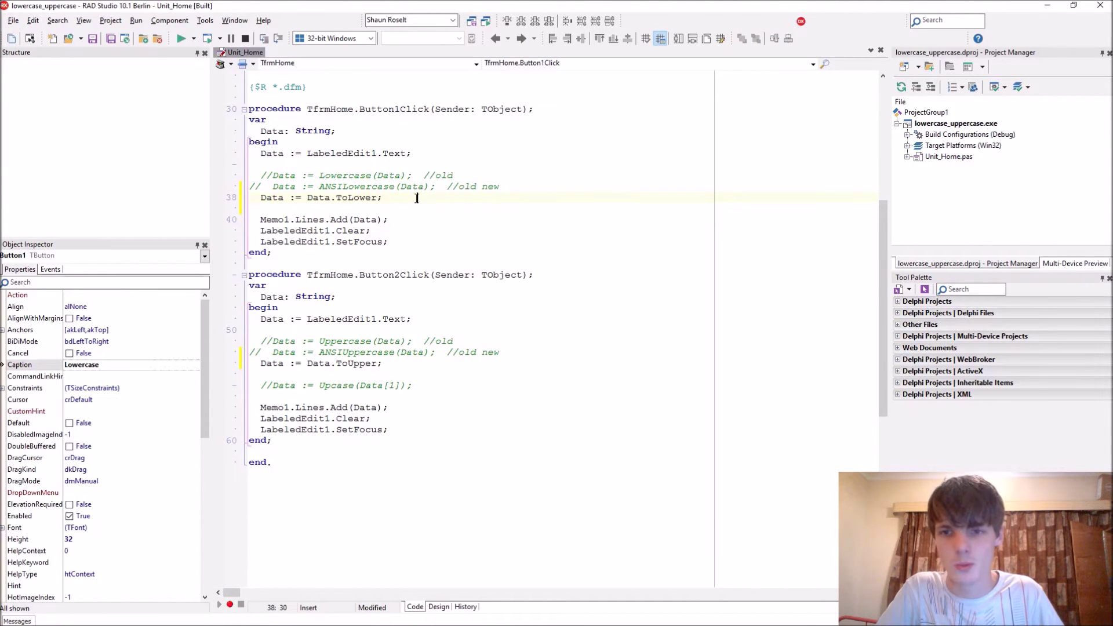
drag(416, 197, 226, 174)
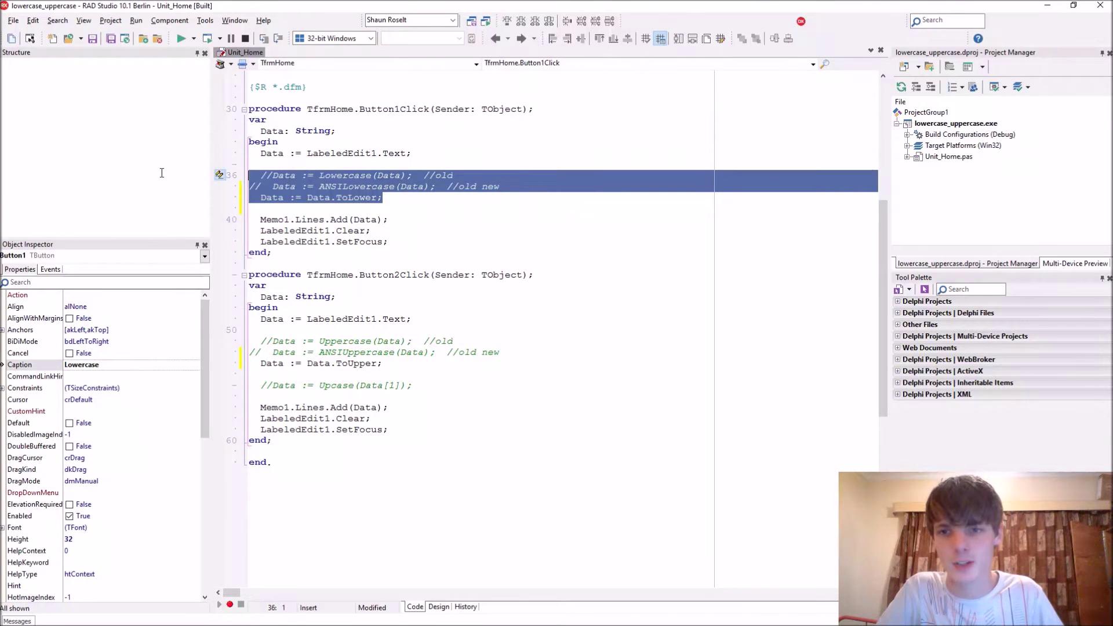
drag(513, 364, 193, 330)
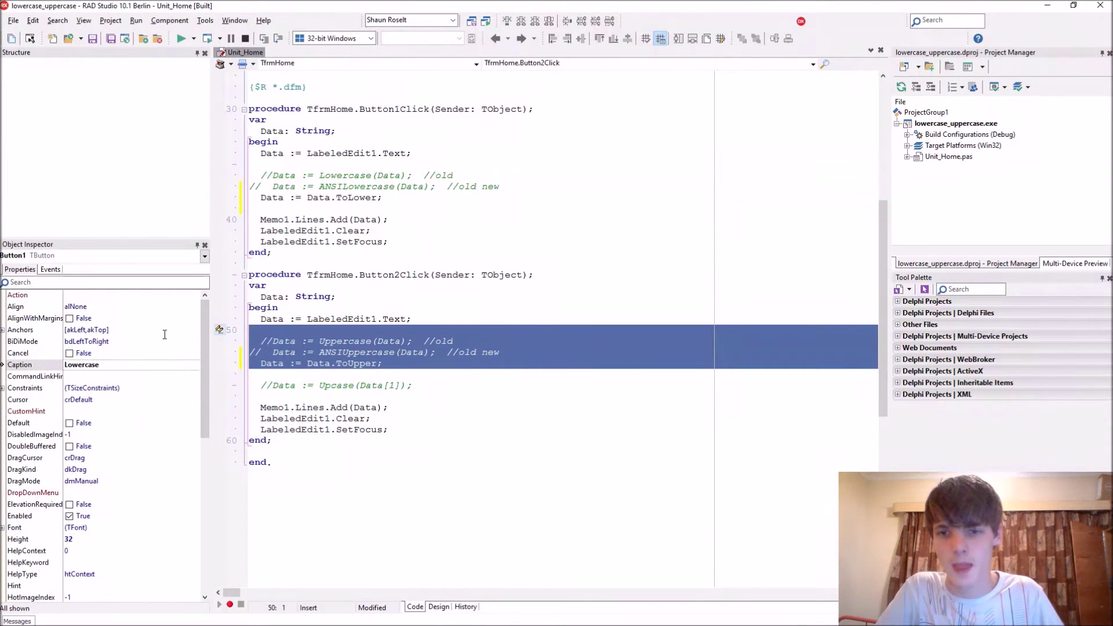
click(383, 177)
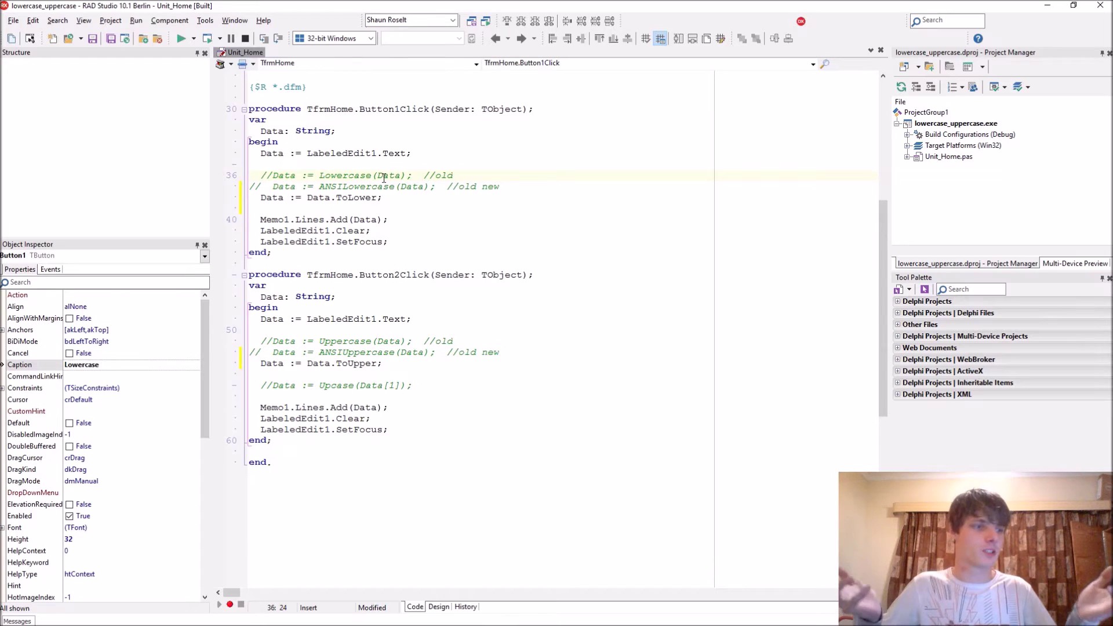